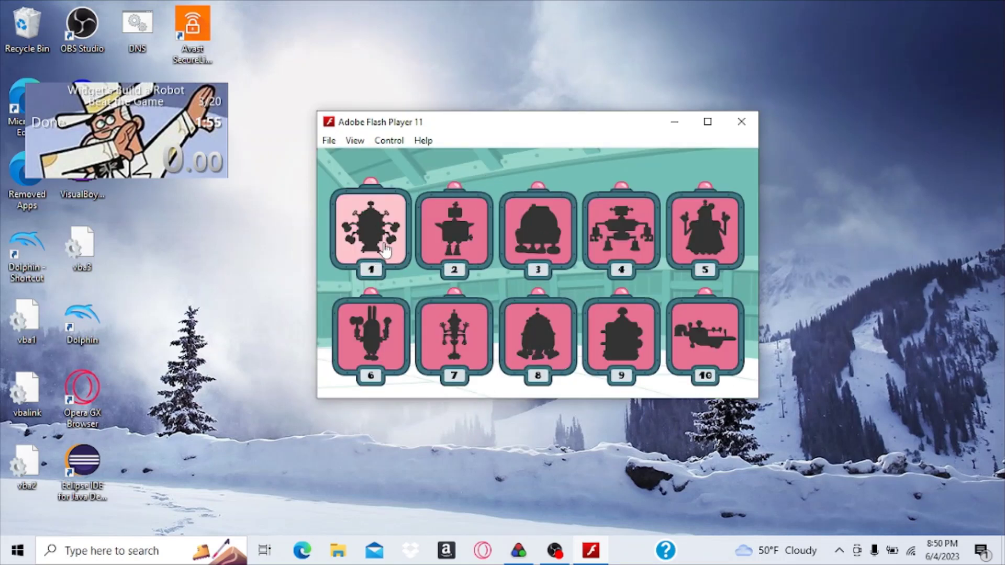
Step: Build the blue many-armed robot 1 with its five arm parts and the final pink piece
click(382, 245)
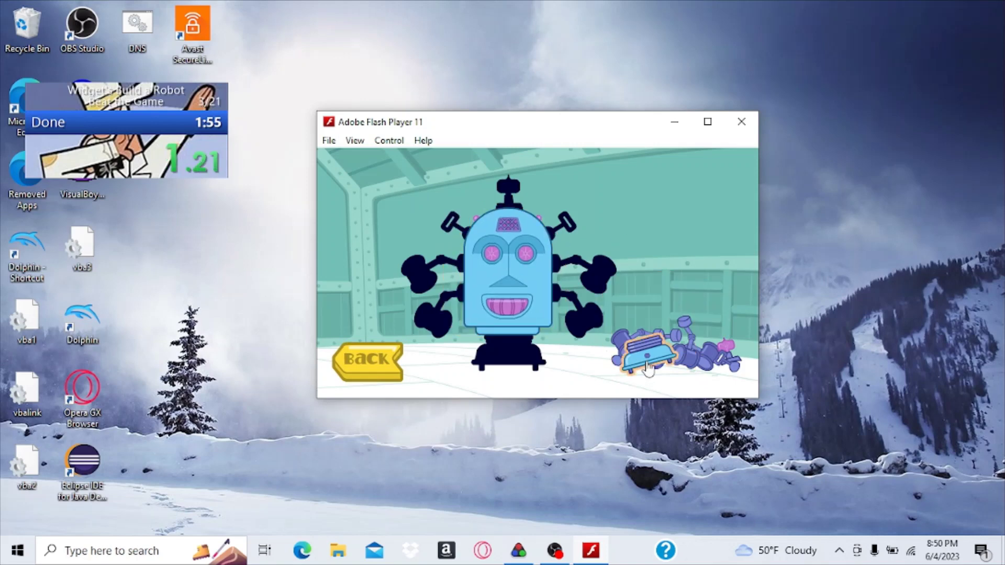
drag(624, 349, 428, 271)
drag(629, 358, 432, 318)
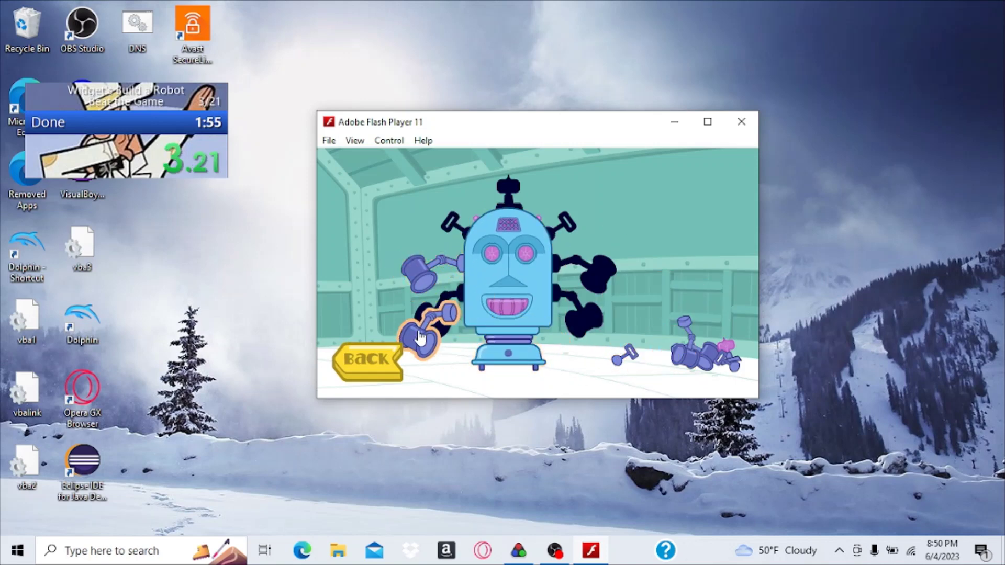
drag(625, 358, 573, 267)
drag(683, 326, 554, 224)
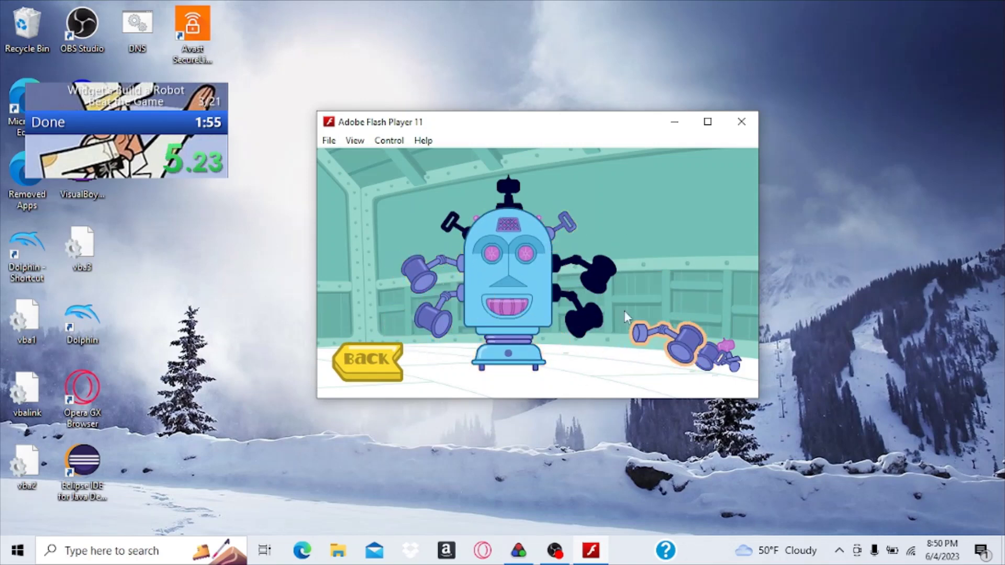
mouse_move(692, 349)
mouse_down()
mouse_move(581, 271)
mouse_move(607, 326)
mouse_up()
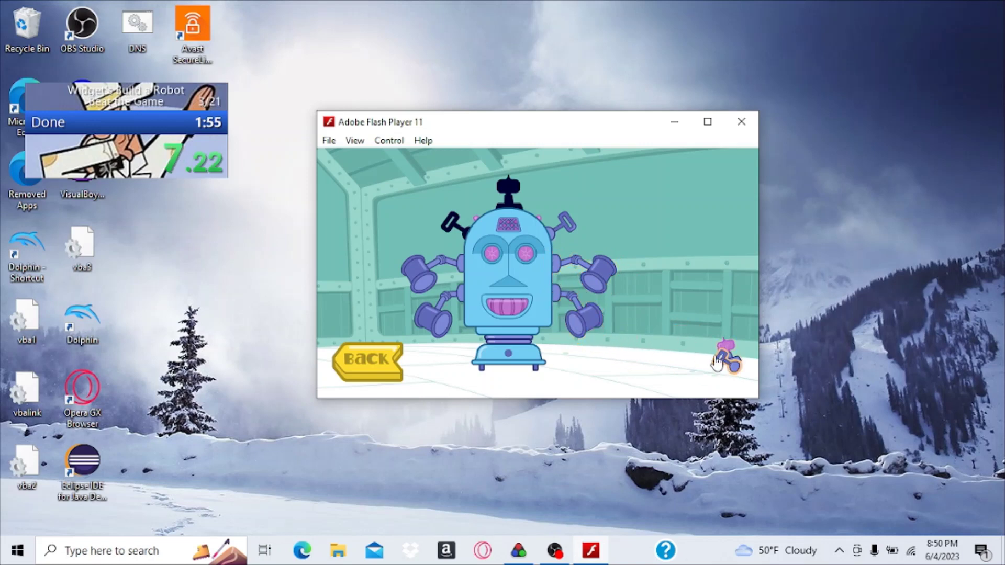
drag(551, 231, 508, 226)
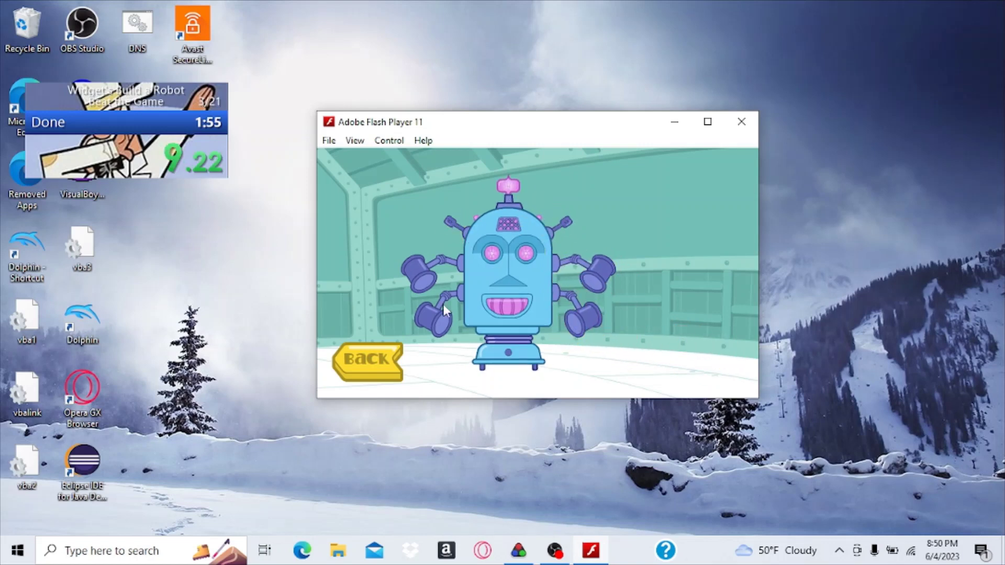
Step: Select robot 2 and fit its body and head parts onto the silhouette
click(451, 332)
mouse_move(624, 338)
mouse_down()
mouse_move(500, 289)
mouse_move(494, 224)
mouse_up()
drag(589, 354, 468, 363)
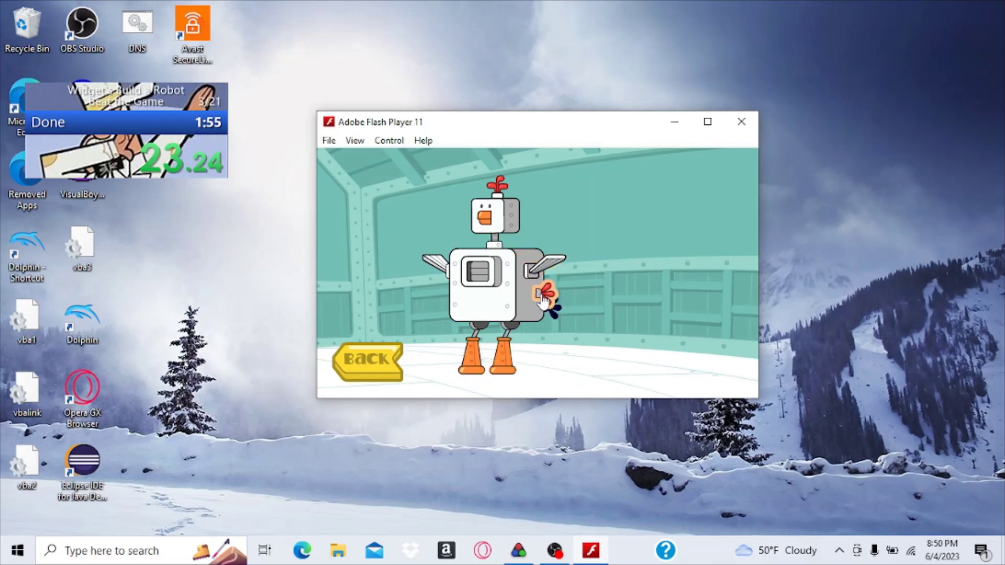
Step: Assemble the pink round robot 3: body, both arms, foot, leg and visor
click(365, 361)
click(539, 228)
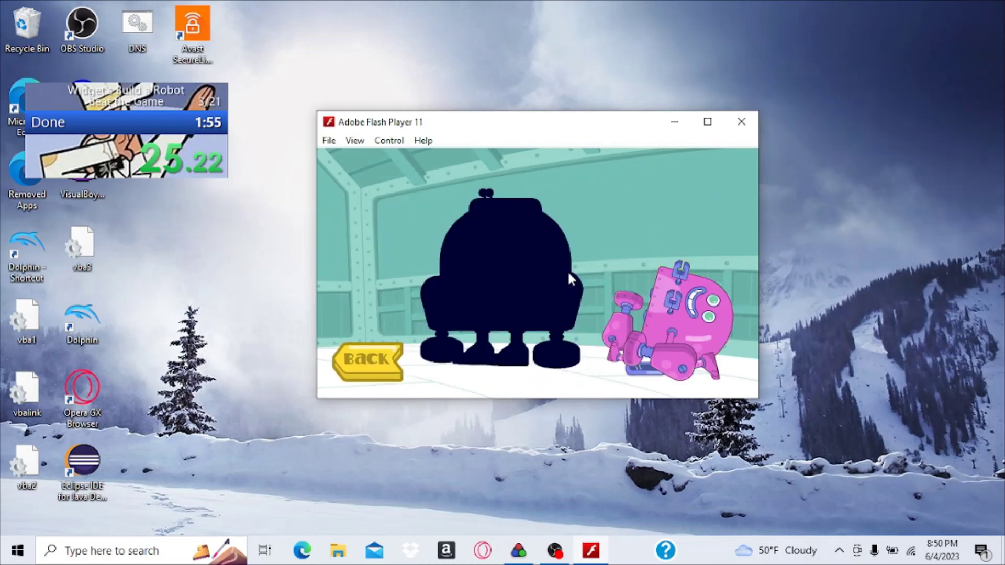
drag(690, 315, 503, 266)
drag(621, 329, 448, 315)
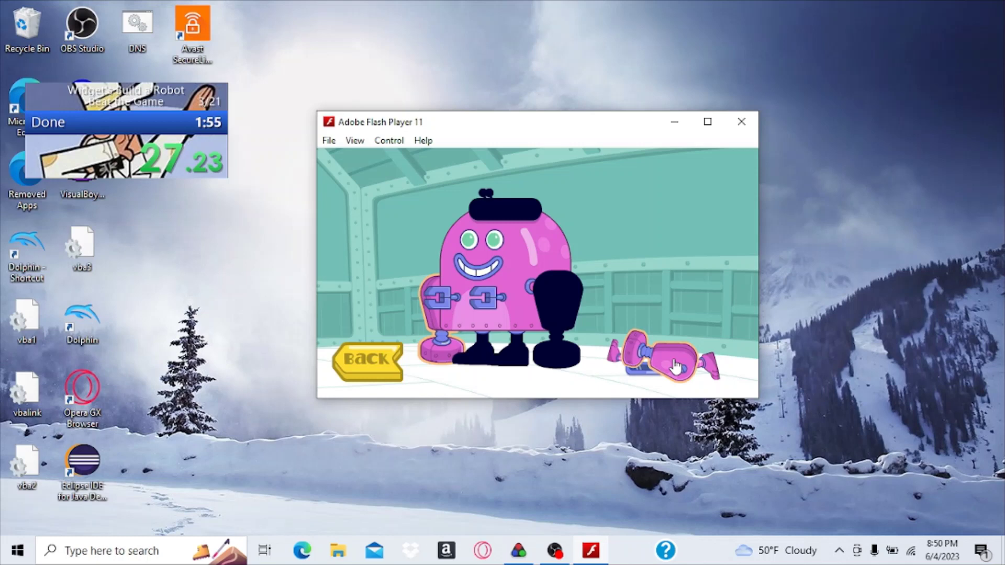
drag(676, 365, 557, 299)
drag(620, 357, 471, 353)
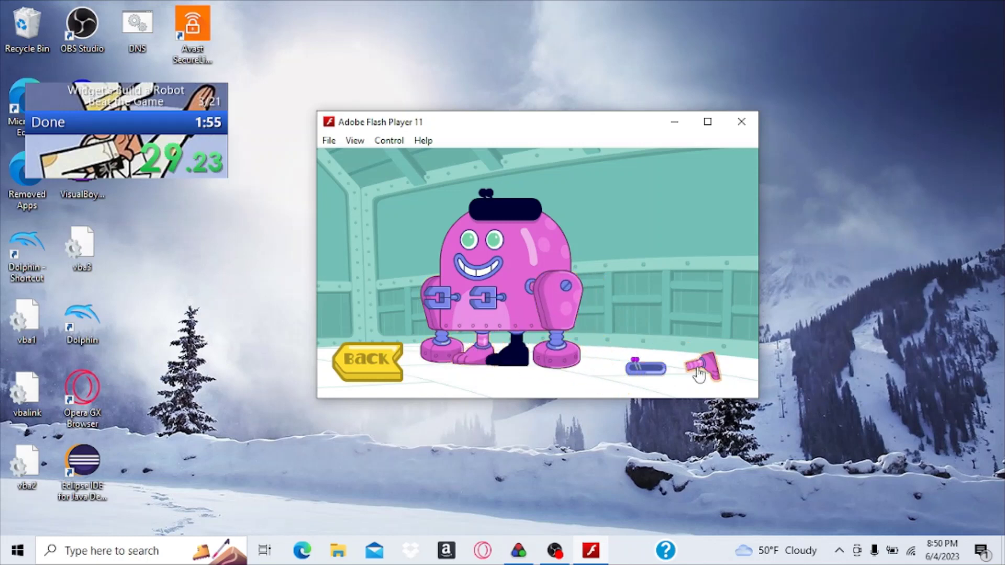
drag(699, 371, 517, 357)
drag(646, 368, 542, 294)
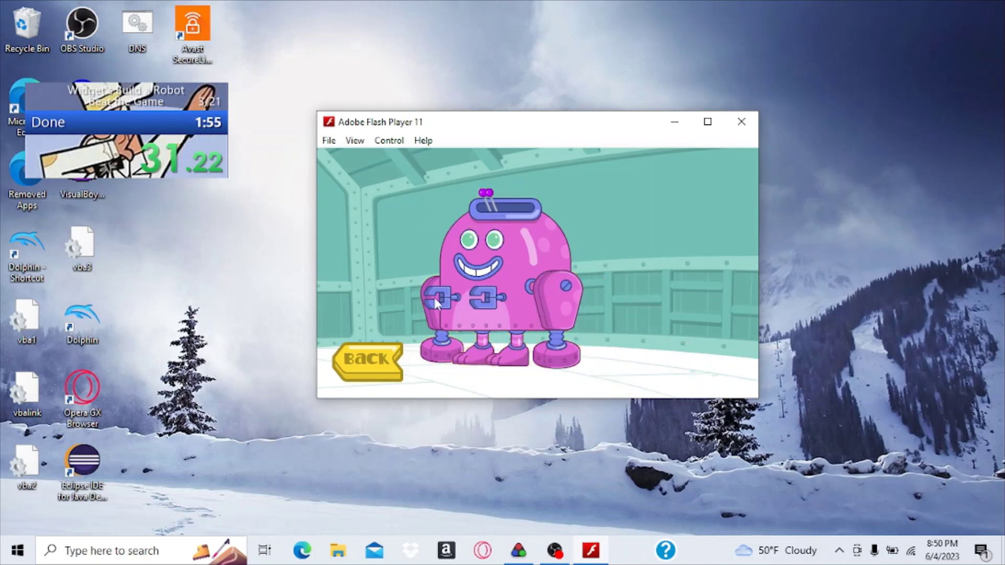
Step: Assemble the grey boom-box robot 4: body, head, waist, two legs, ear piece and left arm
click(368, 361)
click(619, 236)
drag(695, 294, 503, 256)
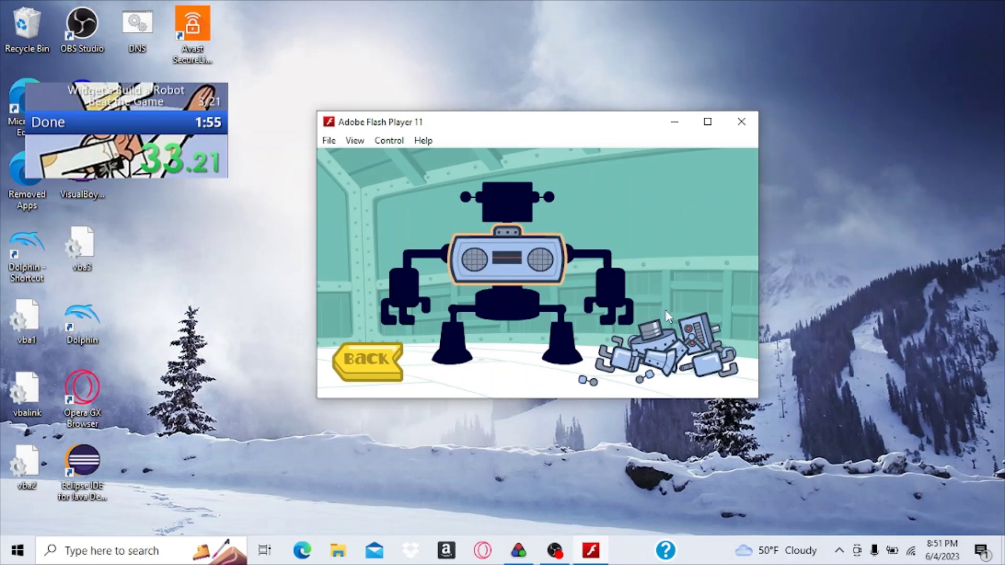
drag(699, 334, 510, 212)
mouse_move(638, 345)
mouse_down()
mouse_move(506, 307)
mouse_move(597, 297)
mouse_up()
drag(638, 350, 560, 338)
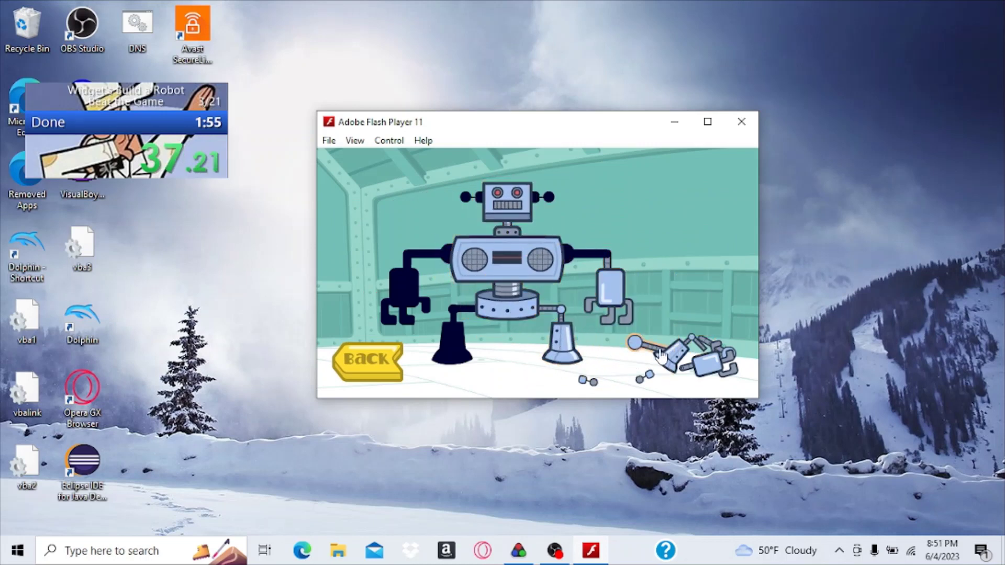
drag(667, 357, 451, 337)
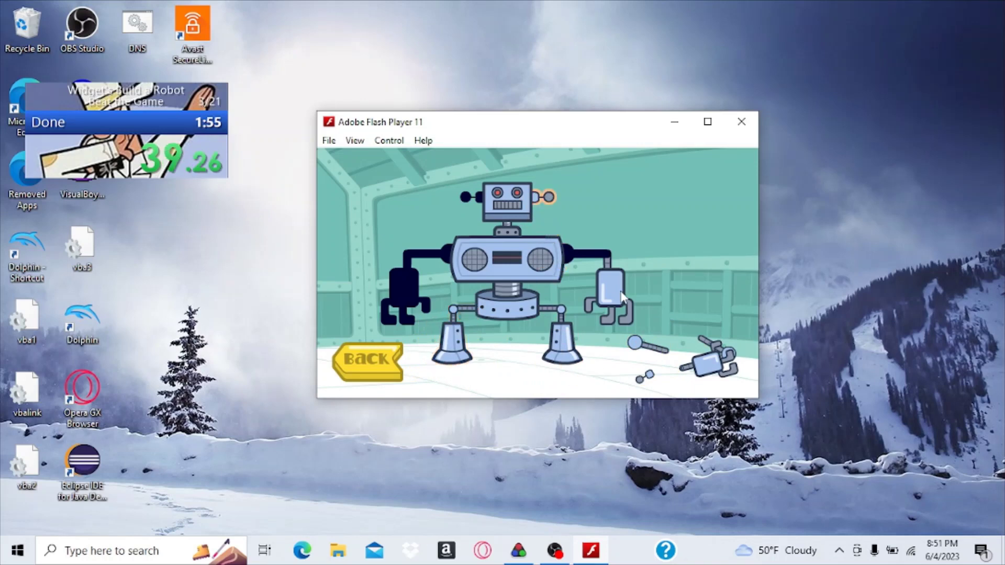
drag(638, 345, 455, 261)
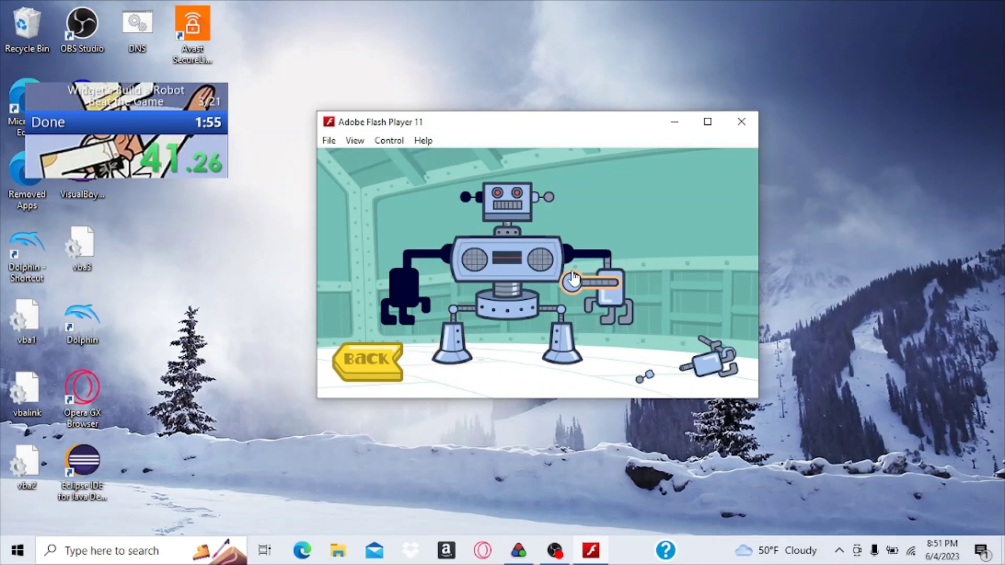
drag(695, 358, 408, 286)
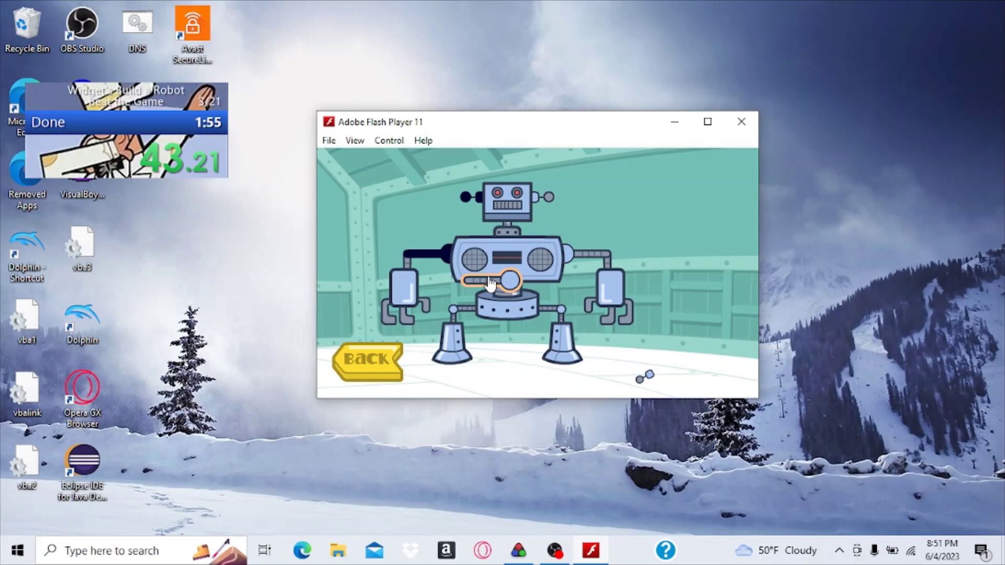
Step: Complete the blue robot 5 with head, both arms and the wheeled base
click(477, 203)
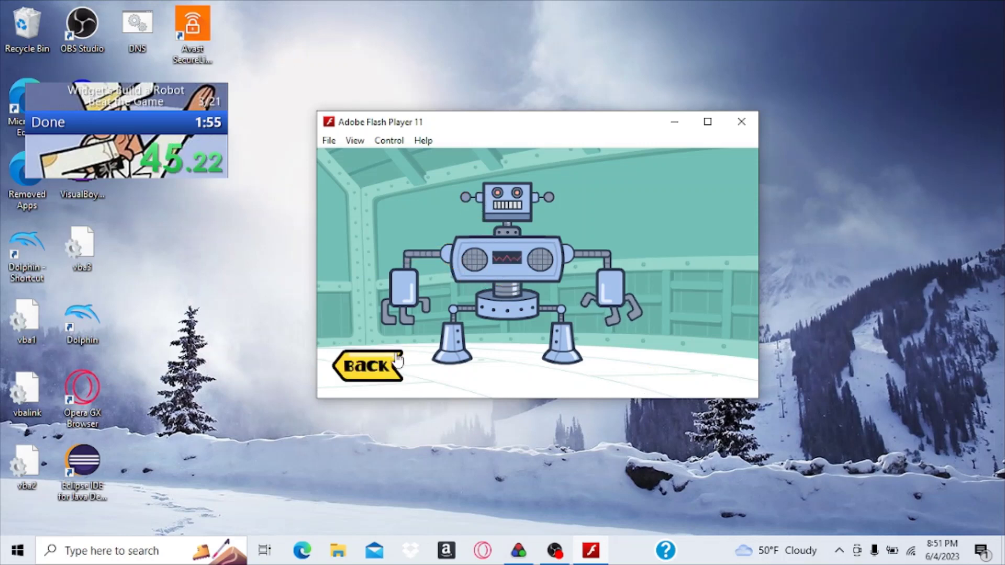
click(699, 236)
drag(676, 345, 482, 299)
drag(626, 339, 490, 216)
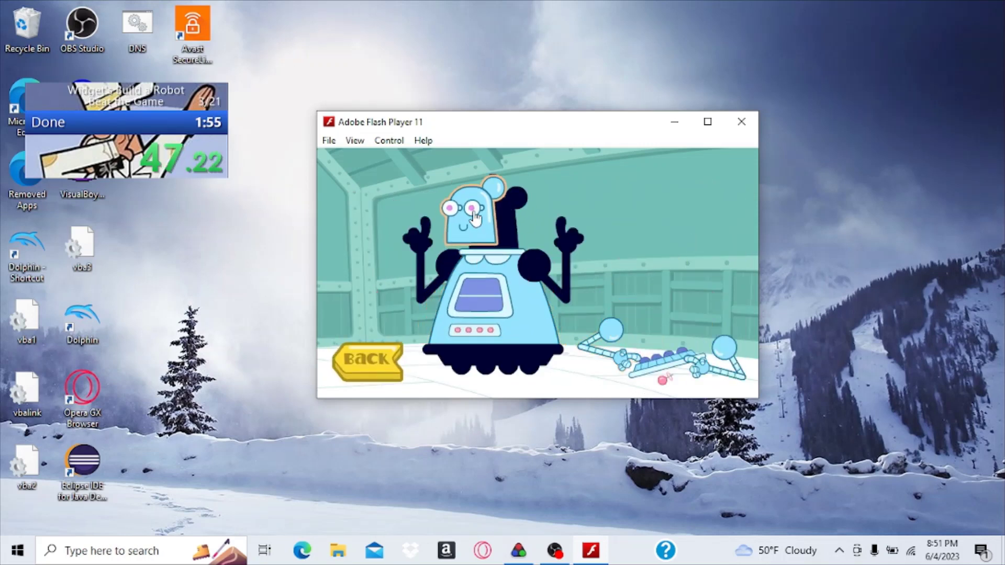
drag(608, 345, 561, 260)
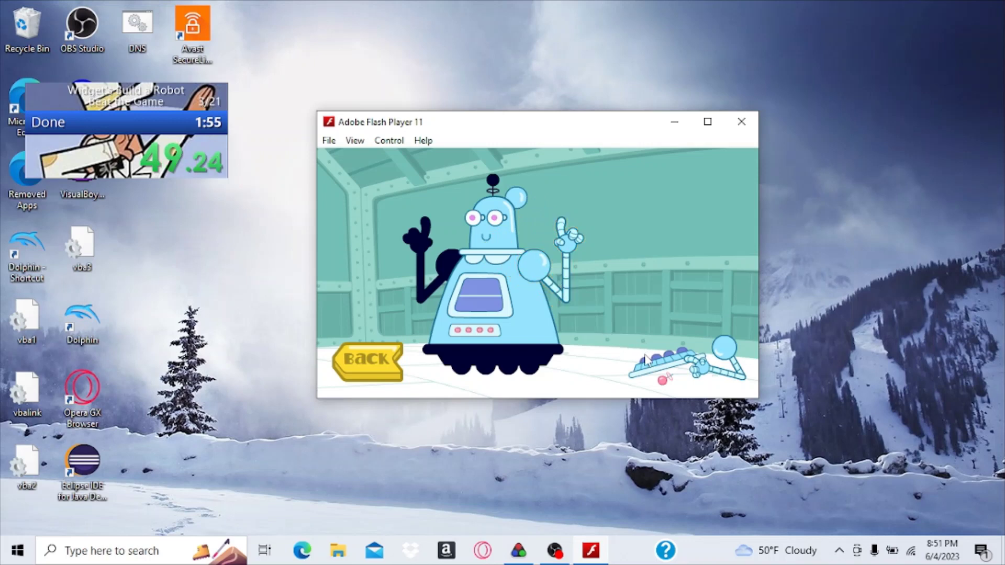
drag(655, 362, 494, 361)
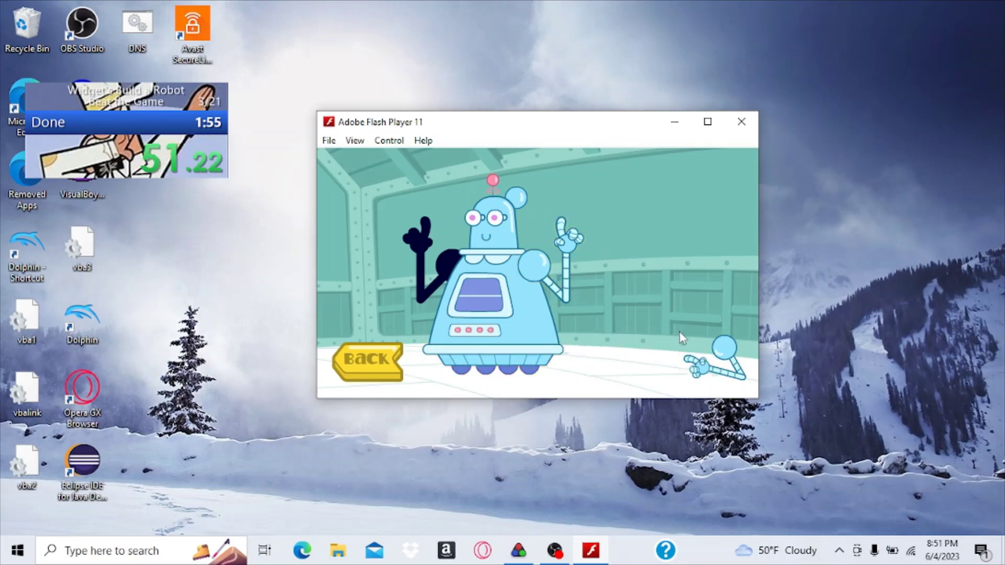
drag(710, 361, 427, 259)
Step: Assemble the bunny robot 6 with head, hammer arm, pink overalls body and ray-gun arm
click(368, 361)
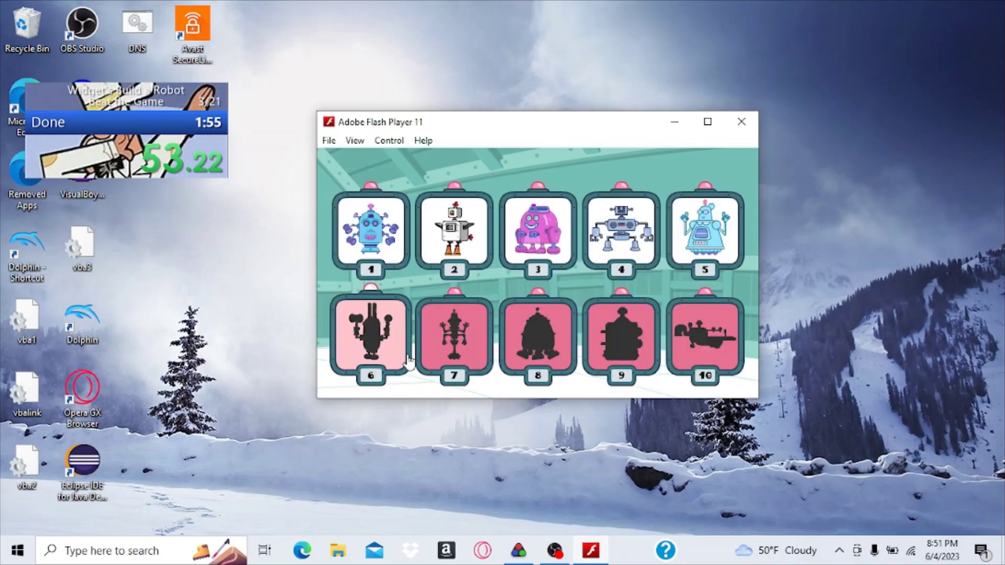
click(371, 337)
drag(604, 338, 503, 259)
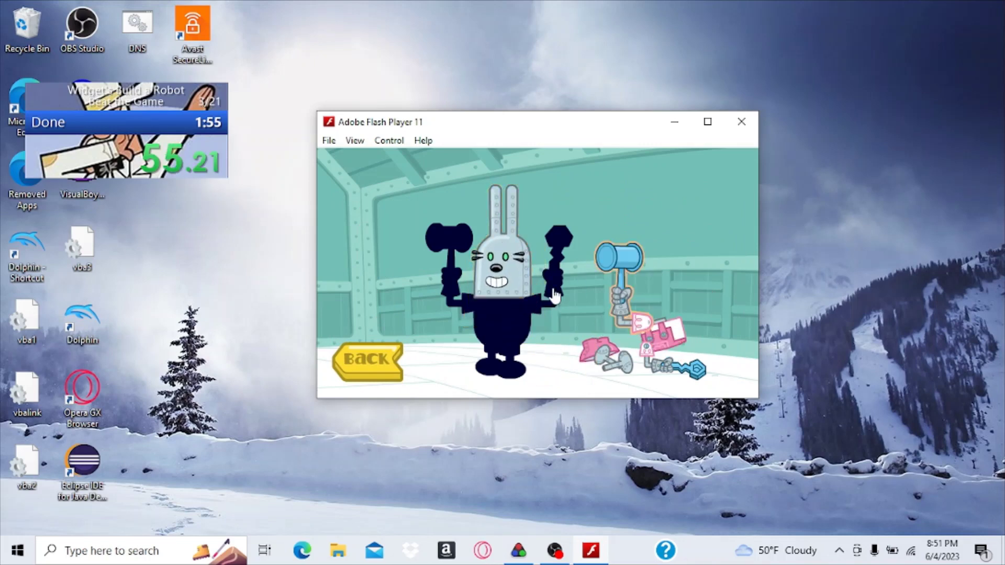
drag(620, 267, 452, 260)
drag(660, 334, 502, 315)
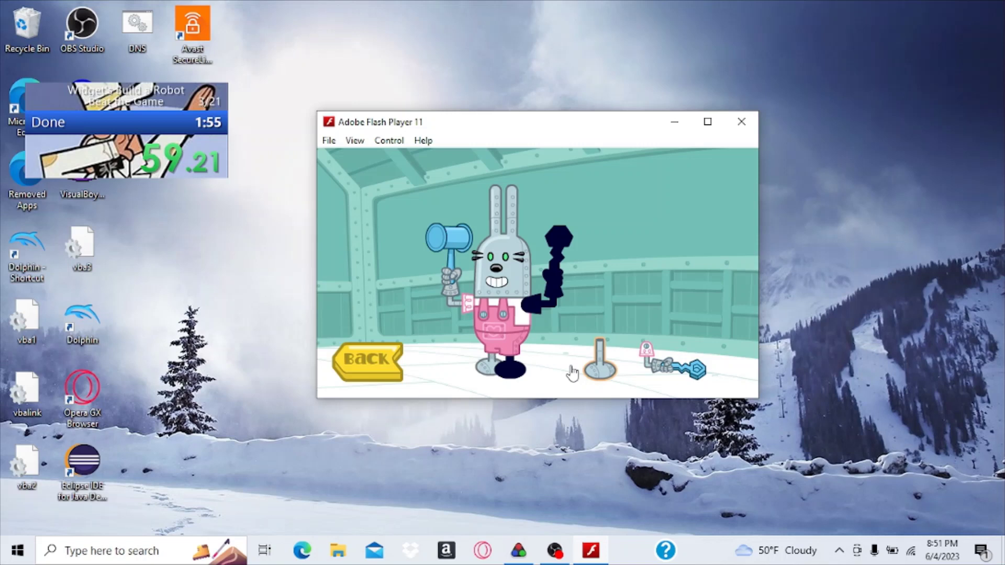
drag(676, 365, 557, 268)
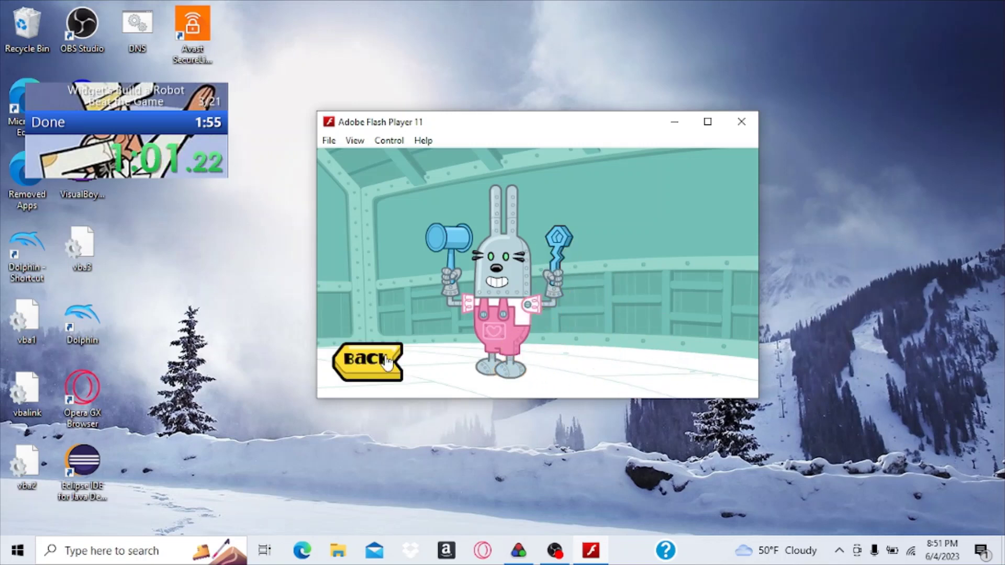
Step: Assemble robot 7 with the orange-hatted head, pink phone torso, spring leg and two arms
click(368, 361)
click(471, 323)
drag(672, 337, 511, 212)
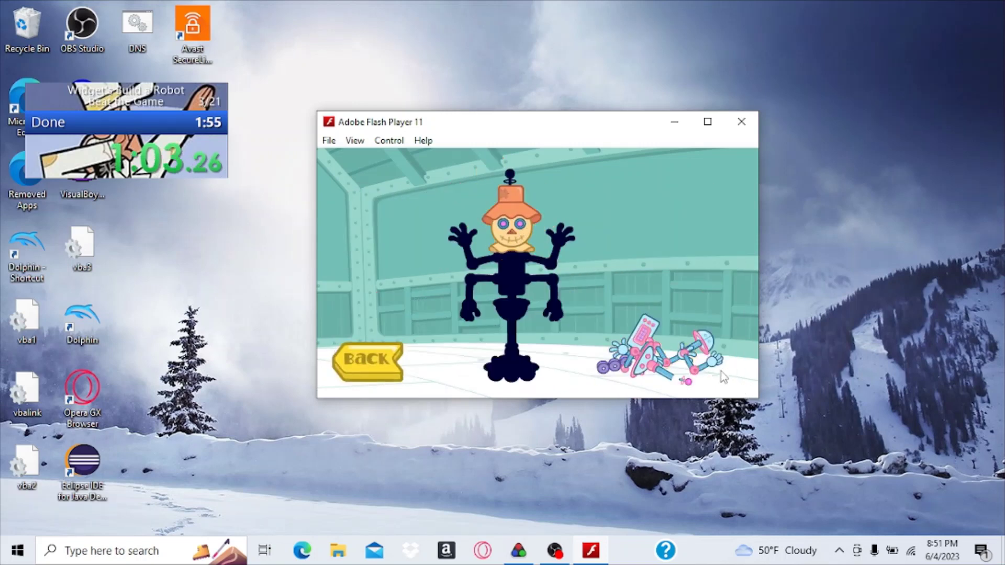
drag(645, 337, 513, 277)
drag(652, 365, 511, 345)
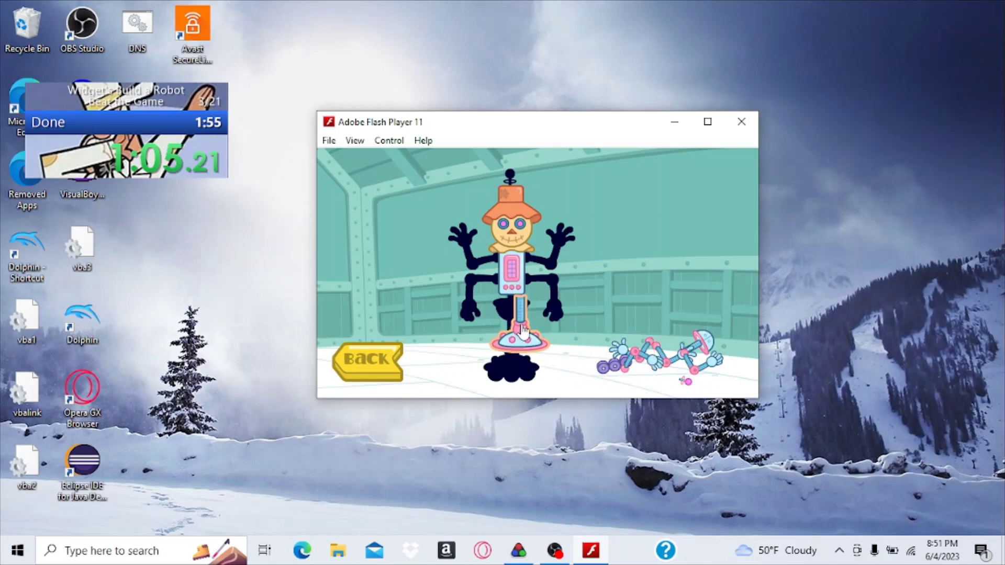
drag(609, 357, 455, 253)
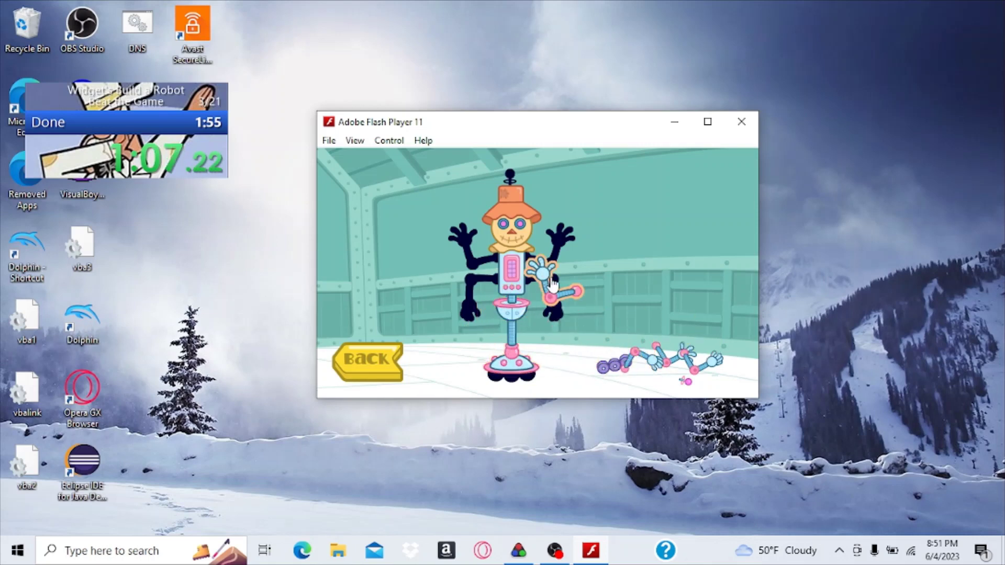
drag(579, 261, 561, 336)
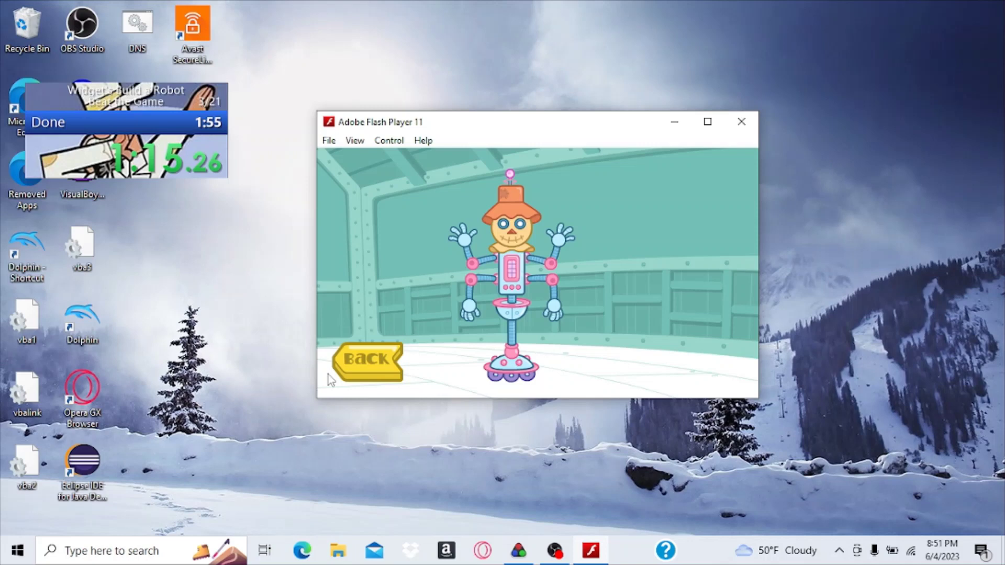
Step: Assemble the purple egg-shaped robot 8 with pink body pieces, dome head and hose feet
click(368, 359)
click(585, 337)
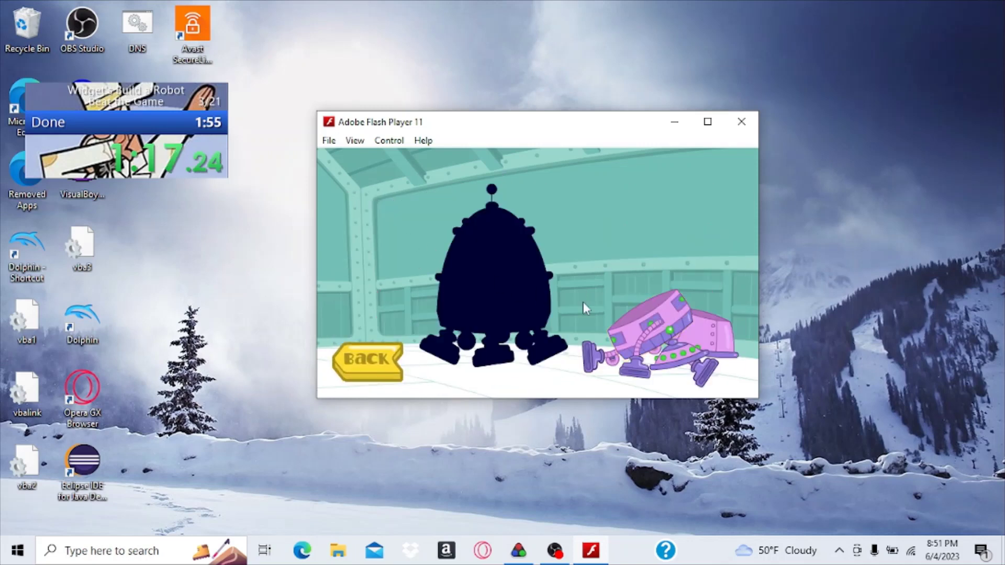
click(636, 331)
click(684, 326)
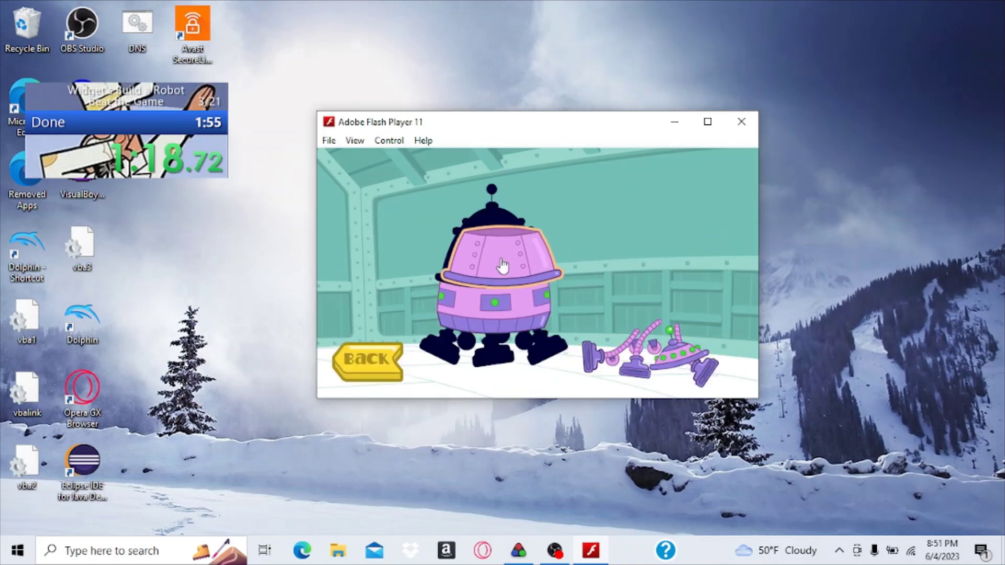
click(671, 346)
click(494, 220)
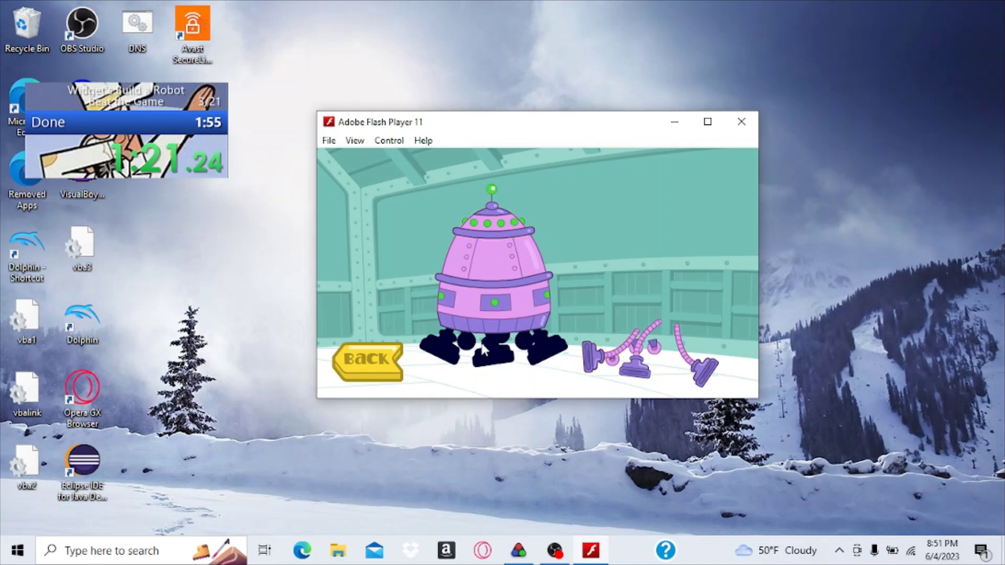
drag(591, 361, 443, 336)
click(647, 376)
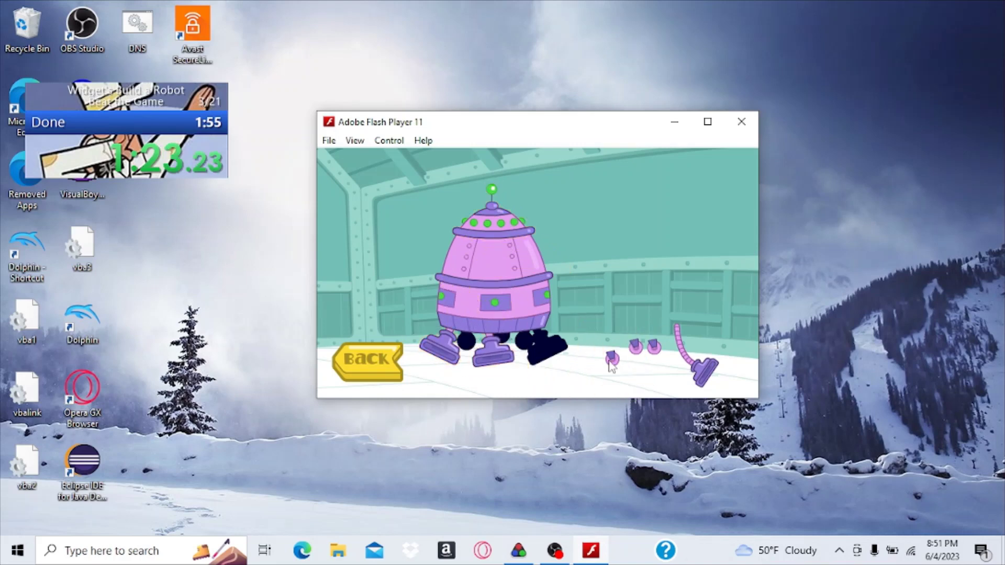
drag(689, 383, 542, 334)
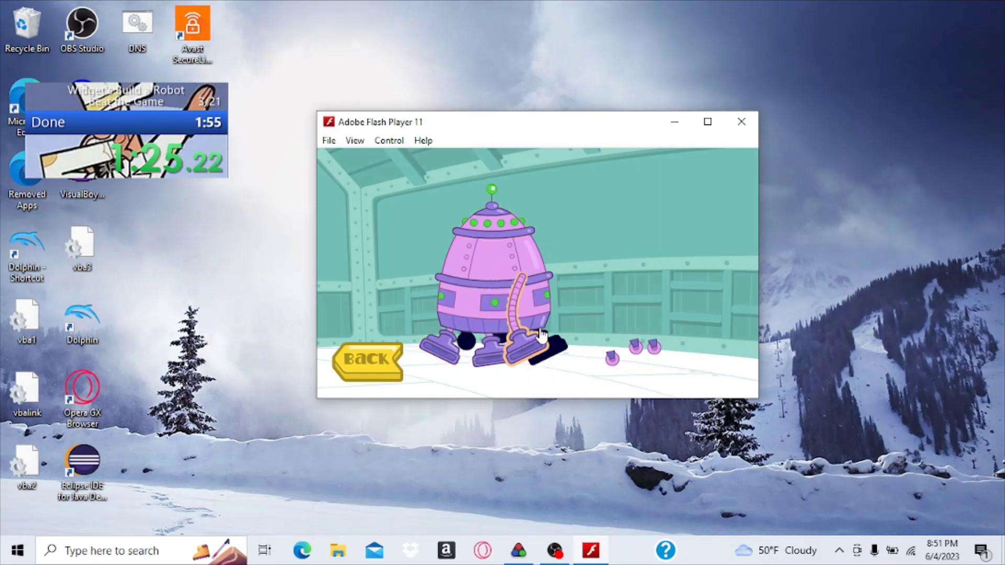
Step: Assemble robot 9 with blue body, base plate, pink dome, tread base and pink arm
click(402, 358)
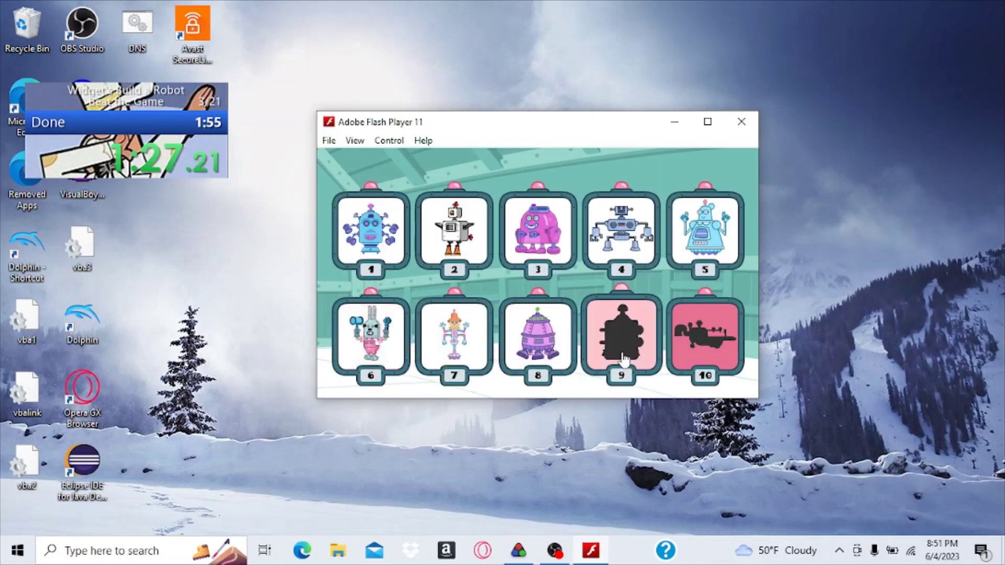
click(538, 236)
drag(667, 346, 502, 292)
click(503, 291)
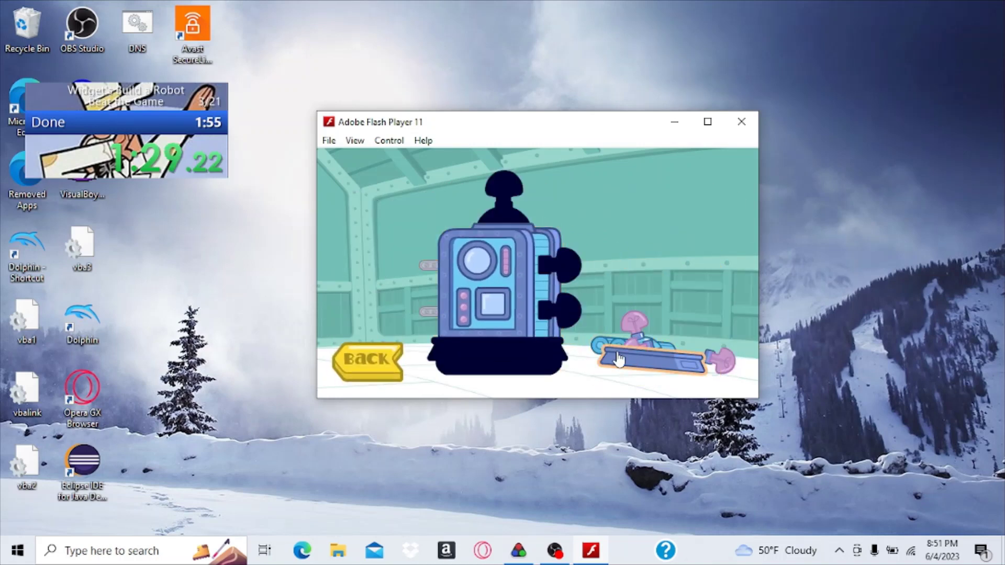
drag(619, 360, 502, 357)
drag(635, 324, 503, 187)
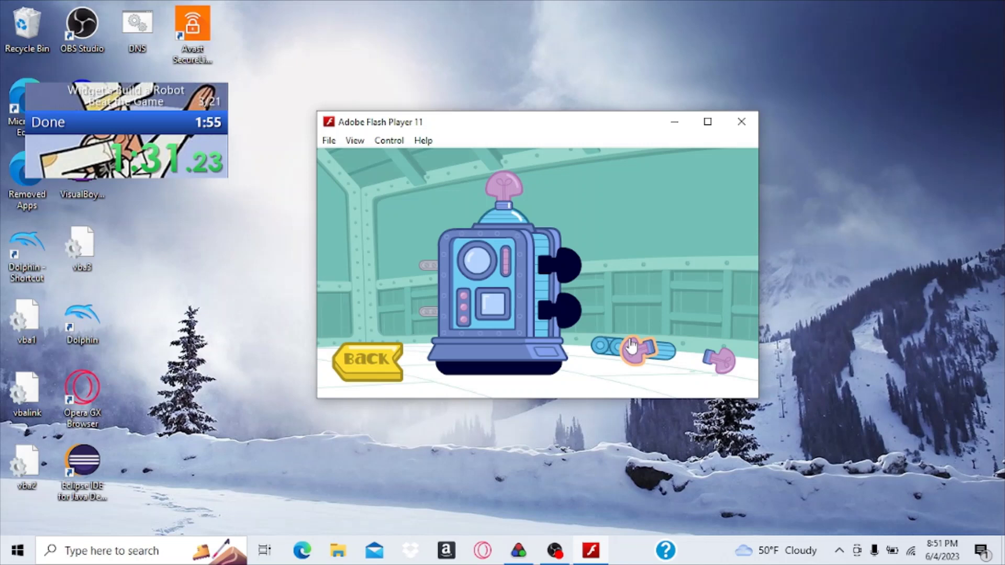
drag(635, 352, 502, 360)
drag(719, 362, 562, 311)
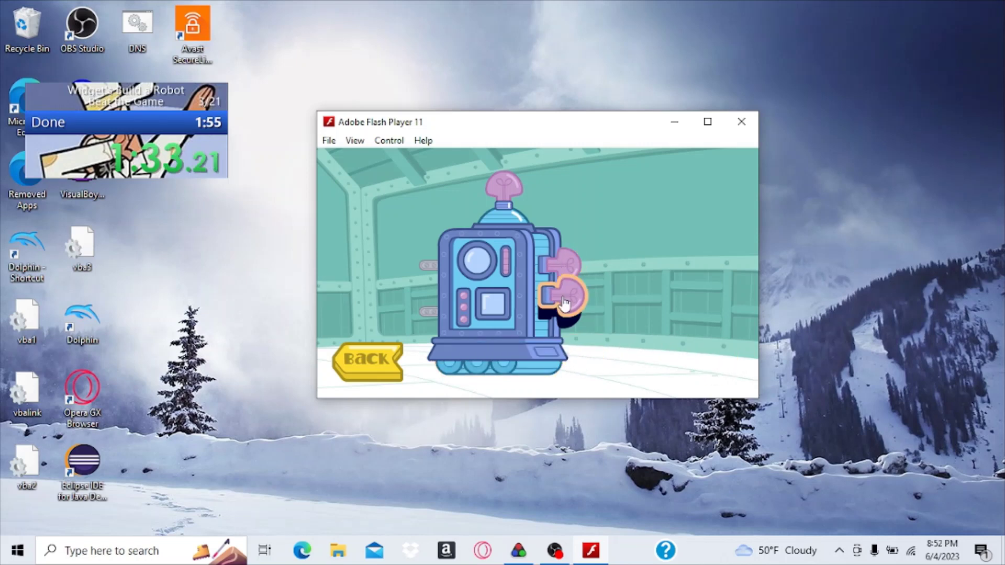
Step: Assemble robot 10 with control box, purple wheeled base, pink conveyor and curved pipe
click(398, 366)
click(700, 330)
drag(683, 341, 463, 298)
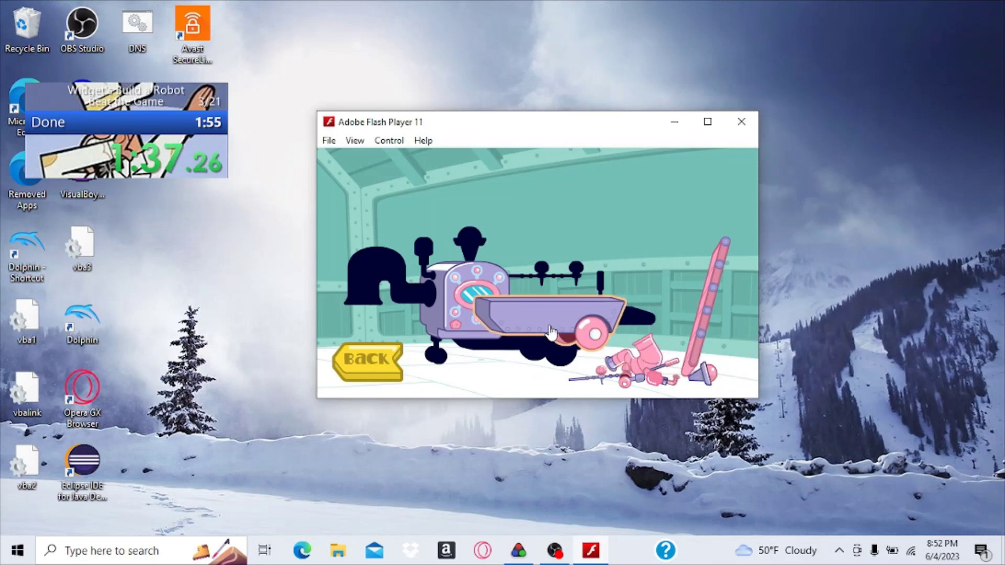
drag(670, 350, 541, 330)
drag(718, 275, 586, 318)
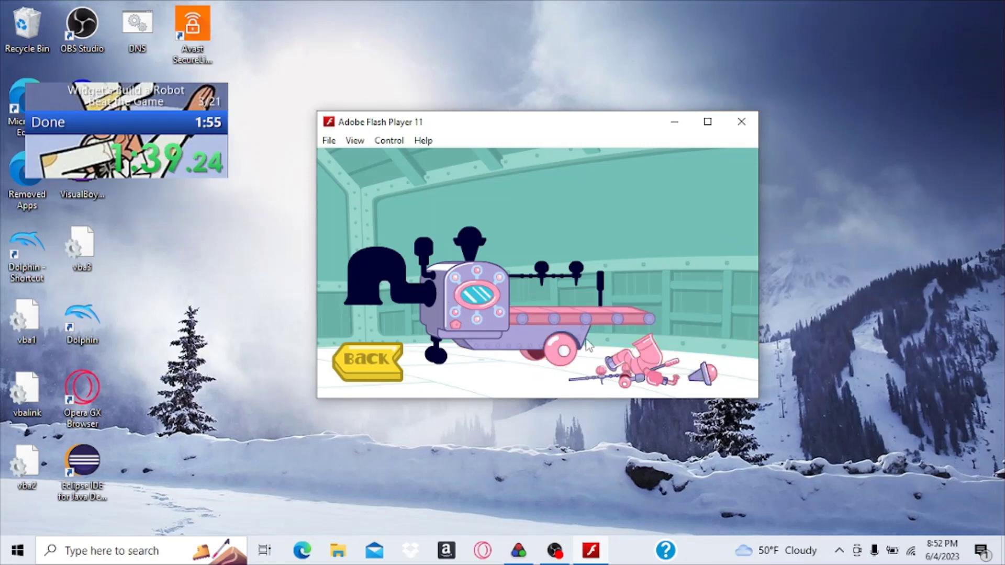
drag(640, 362, 388, 279)
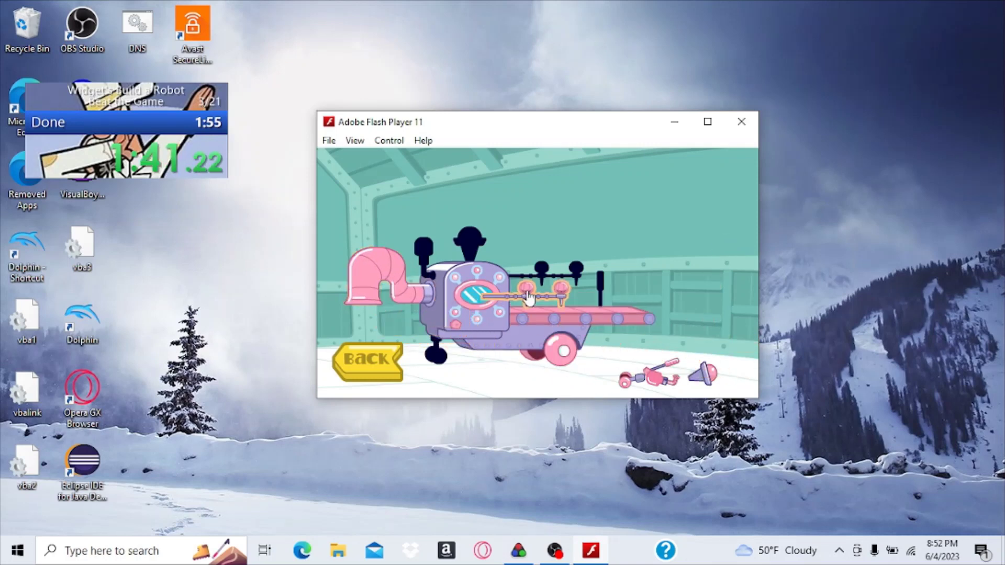